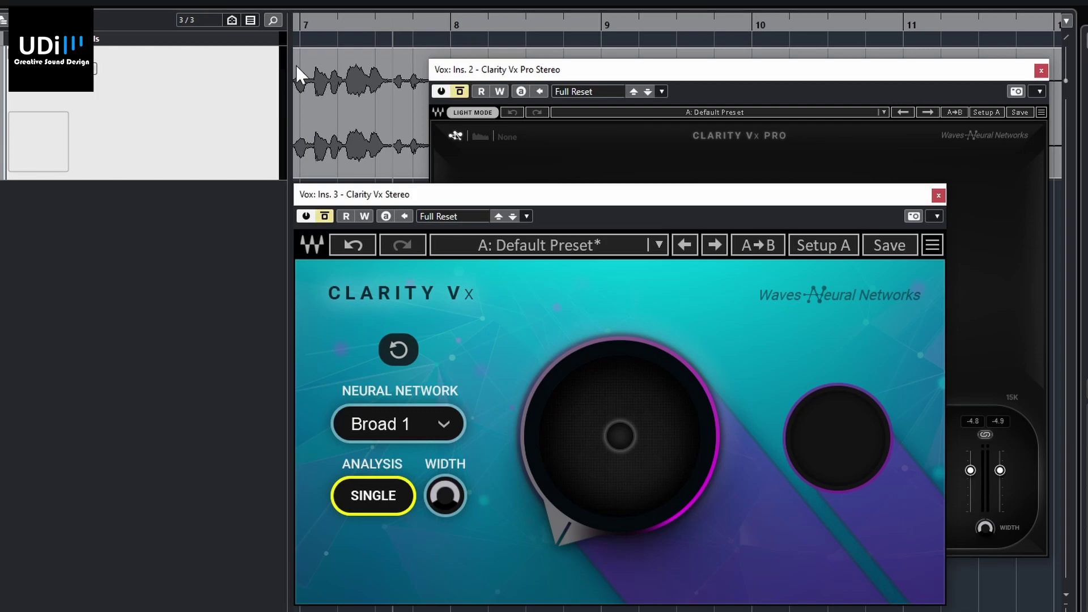
# Start vocal playback and bring the Retro Fi (Ins. 1) window in front of the Clarity windows
pyautogui.press('space')
pyautogui.moveTo(473, 23); pyautogui.dragTo(509, 21)
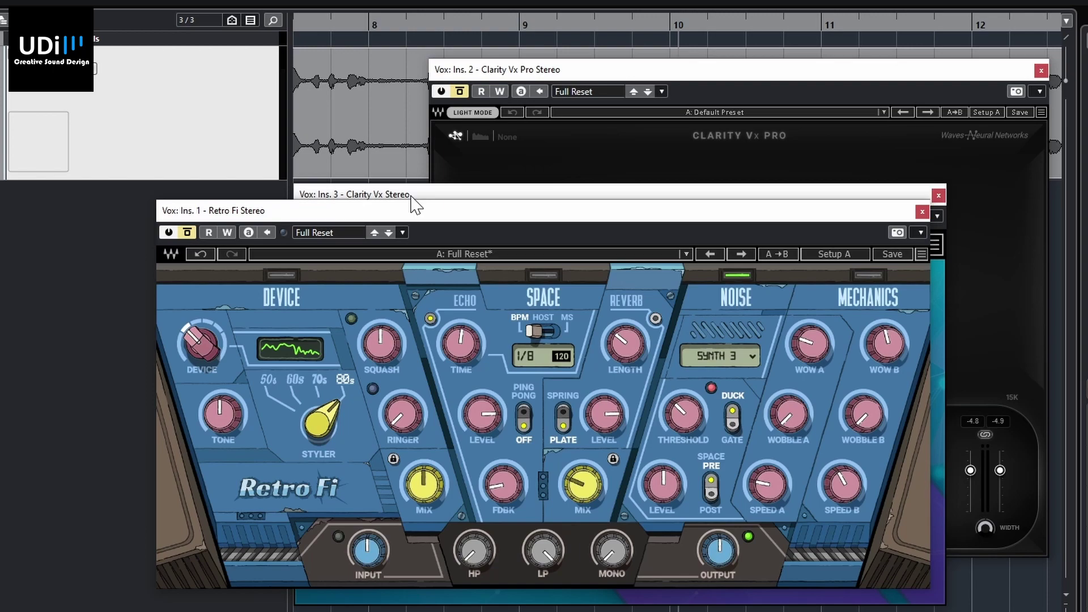
# Loop the vocal playback with Cycle while bypassing and re-enabling Retro Fi to compare its noise
pyautogui.click(189, 233)
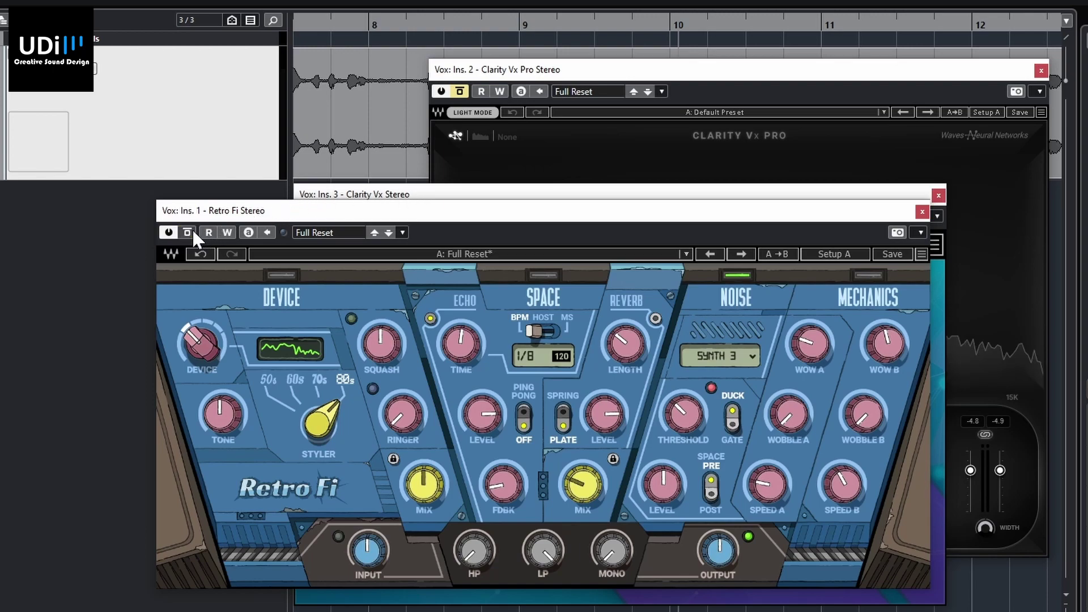
pyautogui.press('space')
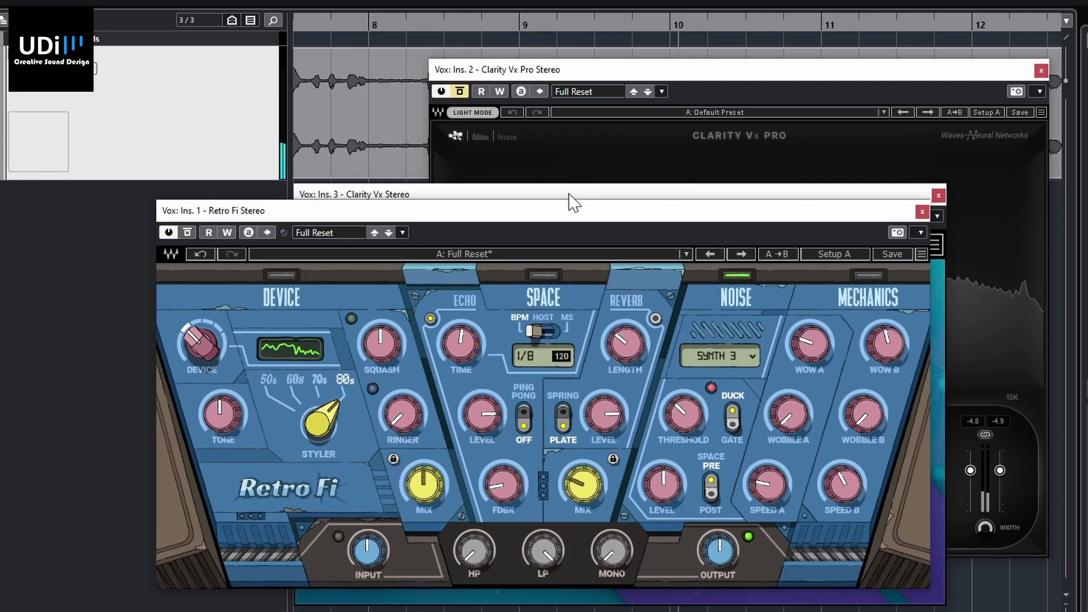
pyautogui.click(609, 24)
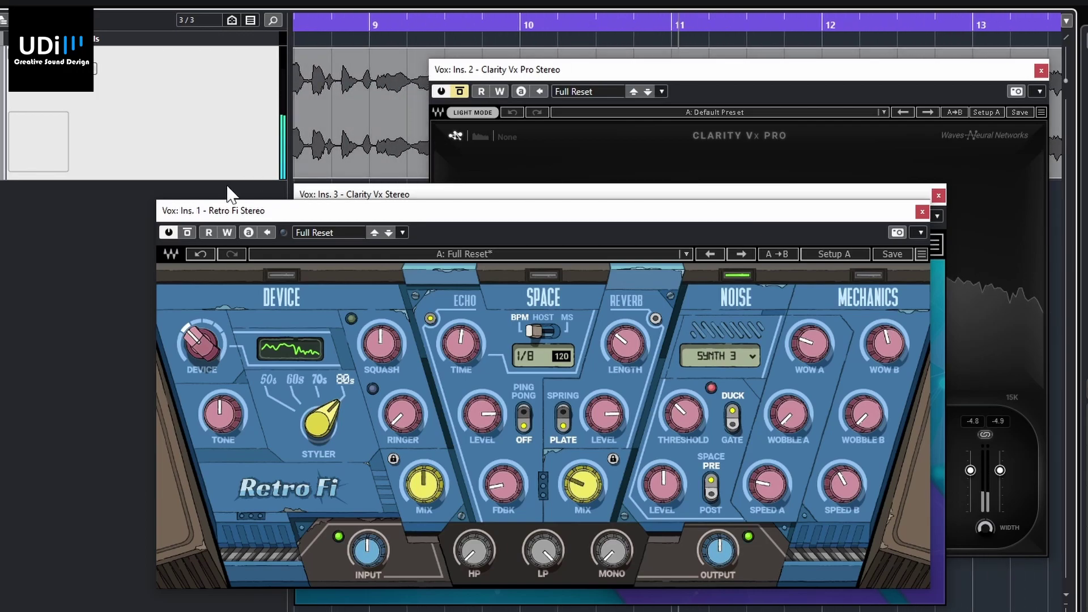
pyautogui.click(187, 233)
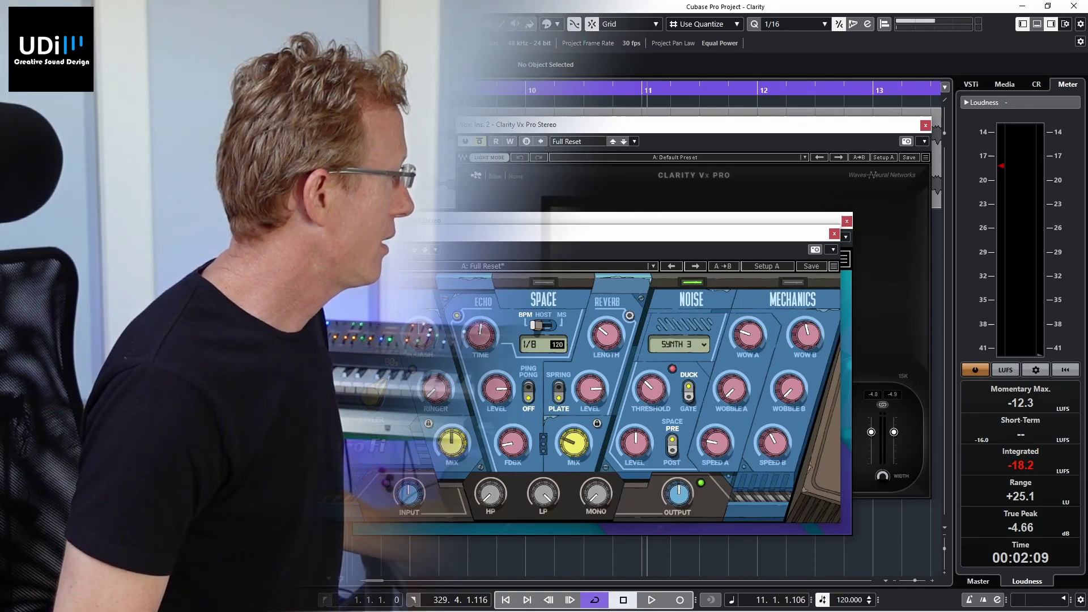
# Re-enable Retro Fi and turn Clarity Vx's ambience reduction up to about 60
pyautogui.click(477, 222)
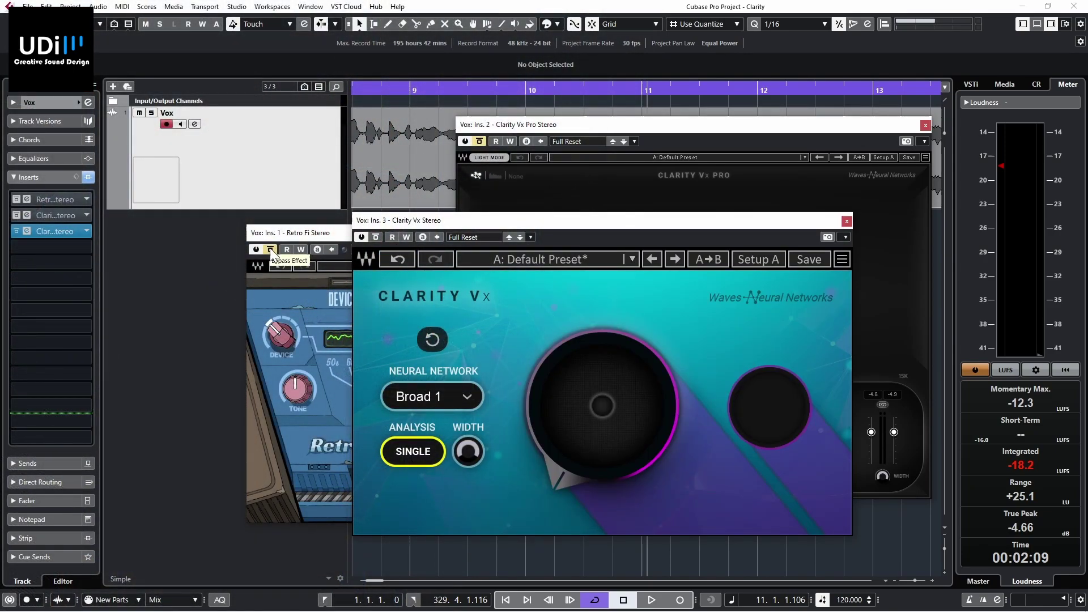
pyautogui.click(271, 250)
pyautogui.click(437, 222)
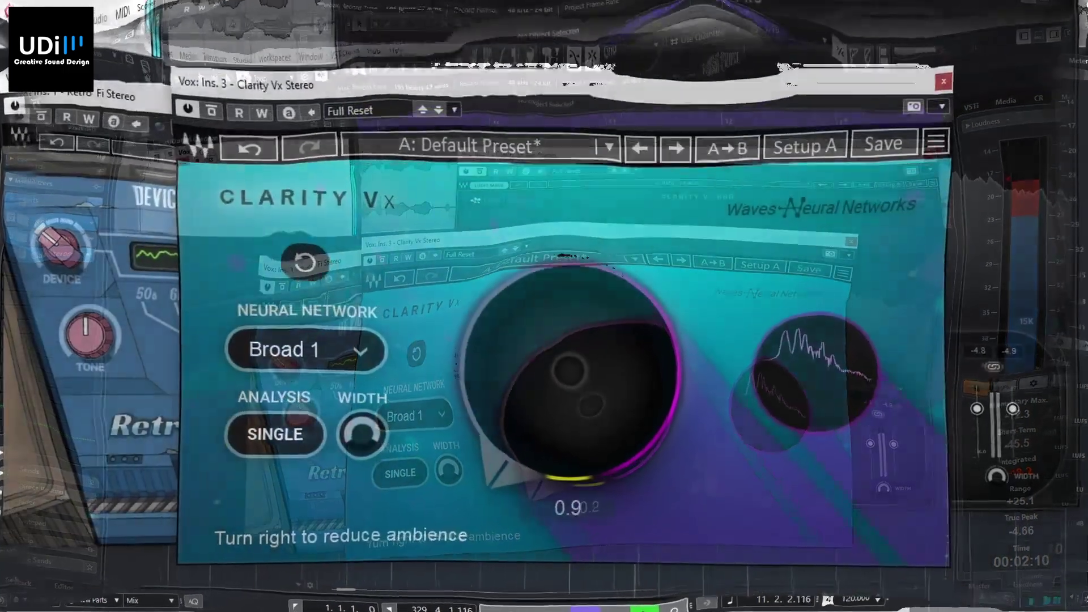
pyautogui.moveTo(513, 431); pyautogui.dragTo(539, 417)
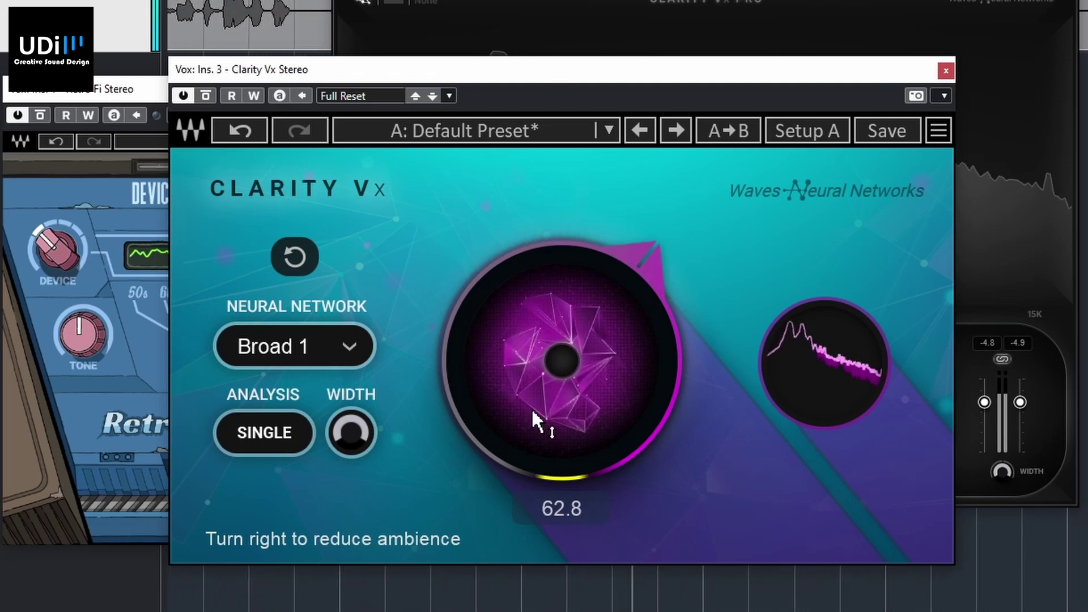
pyautogui.moveTo(612, 414); pyautogui.dragTo(469, 457)
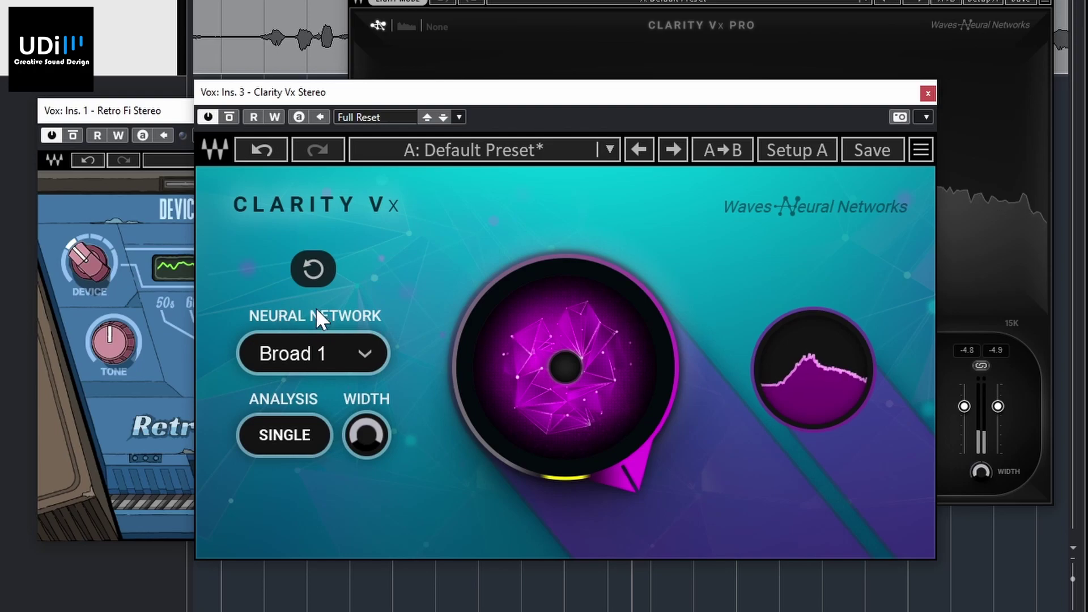
# Scroll Clarity Vx's Neural Network between Broad 1 and Broad 2, leaving Broad 2 selected
pyautogui.scroll(-1, 328, 353)
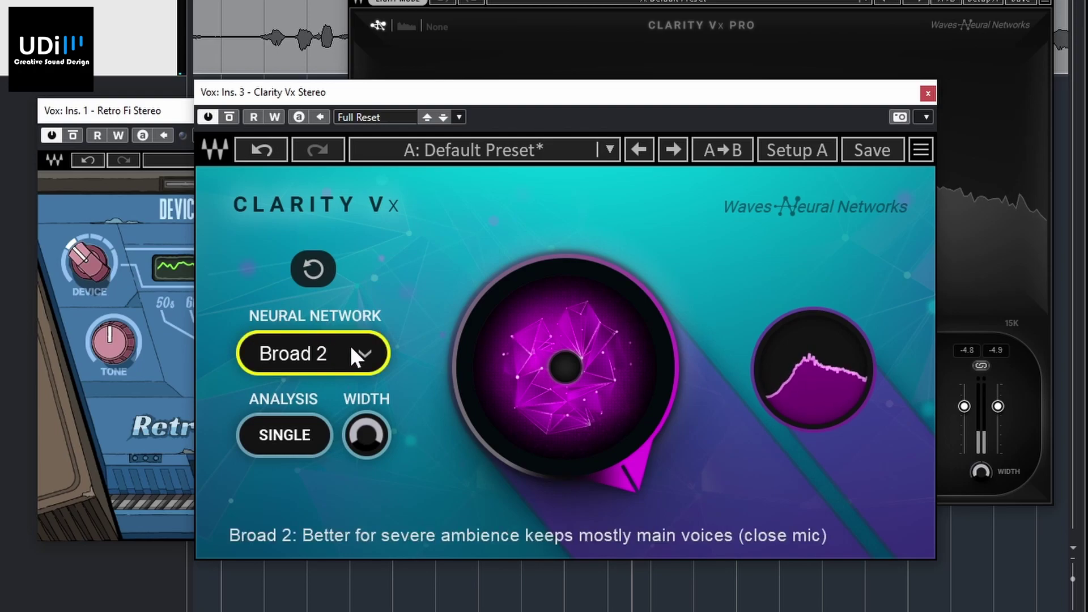
pyautogui.scroll(1, 339, 352)
pyautogui.scroll(-1, 338, 352)
pyautogui.scroll(1, 339, 352)
pyautogui.scroll(-1, 338, 352)
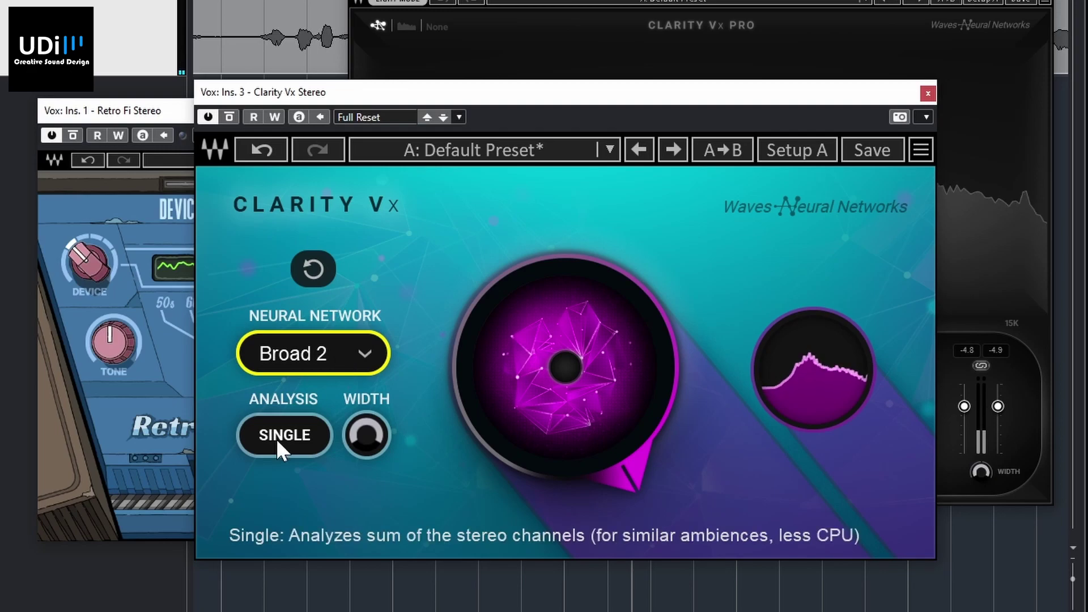
pyautogui.scroll(-1, 277, 438)
pyautogui.scroll(1, 279, 438)
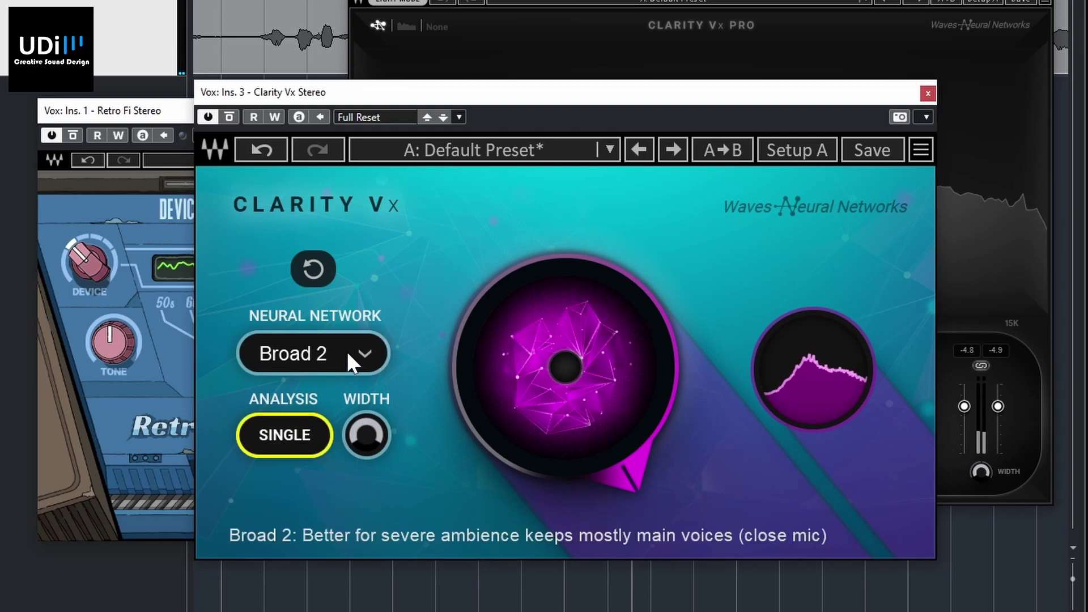
pyautogui.scroll(1, 347, 351)
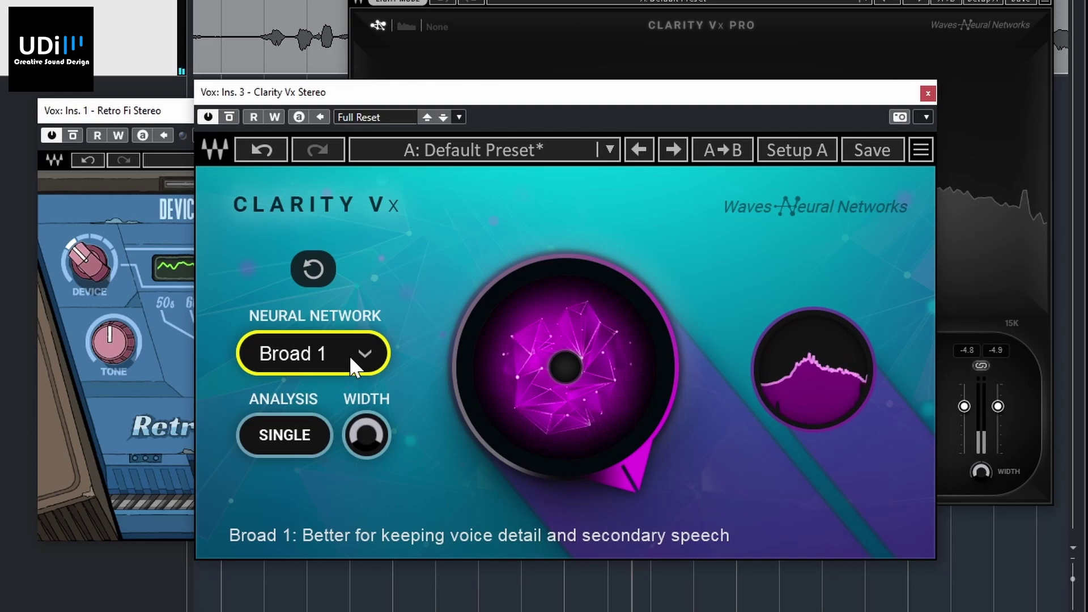
pyautogui.scroll(-1, 350, 355)
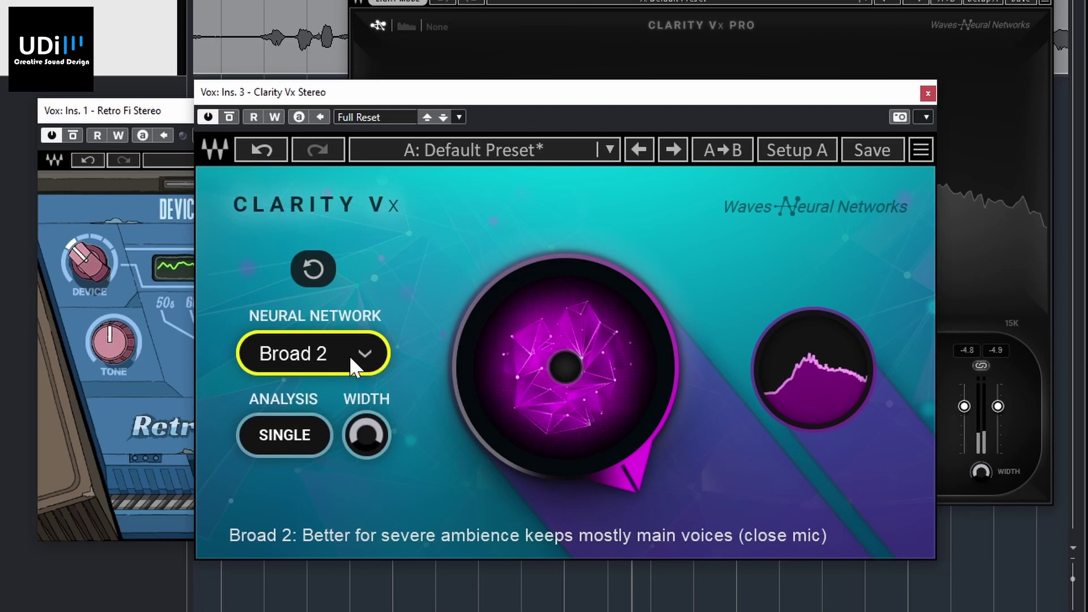
# Set Clarity Vx analysis to Double and raise Clarity Vx Pro's ambience reduction to 100
pyautogui.click(297, 429)
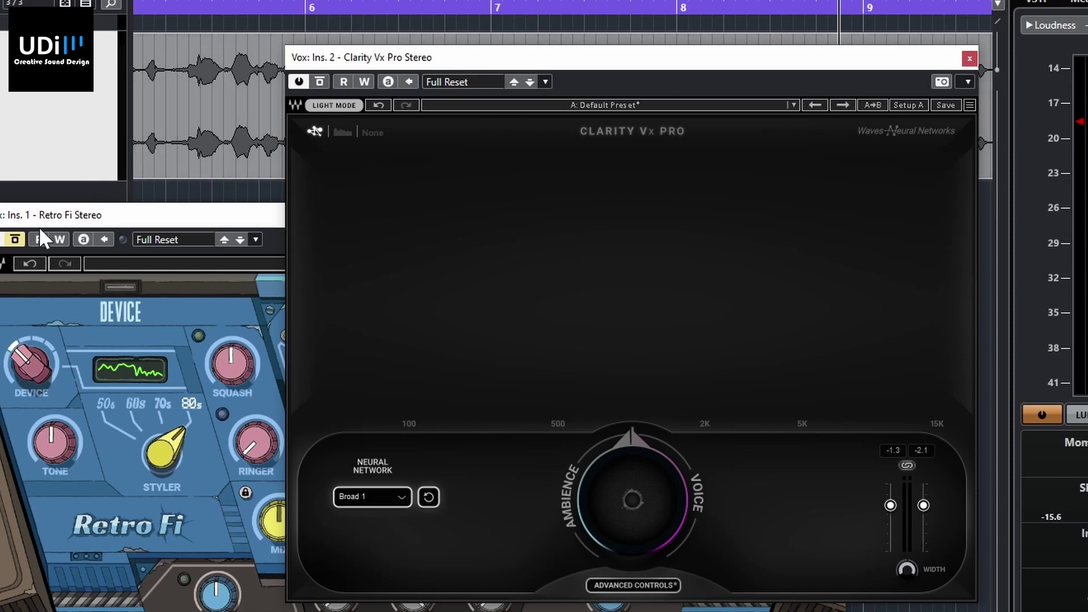
pyautogui.click(19, 238)
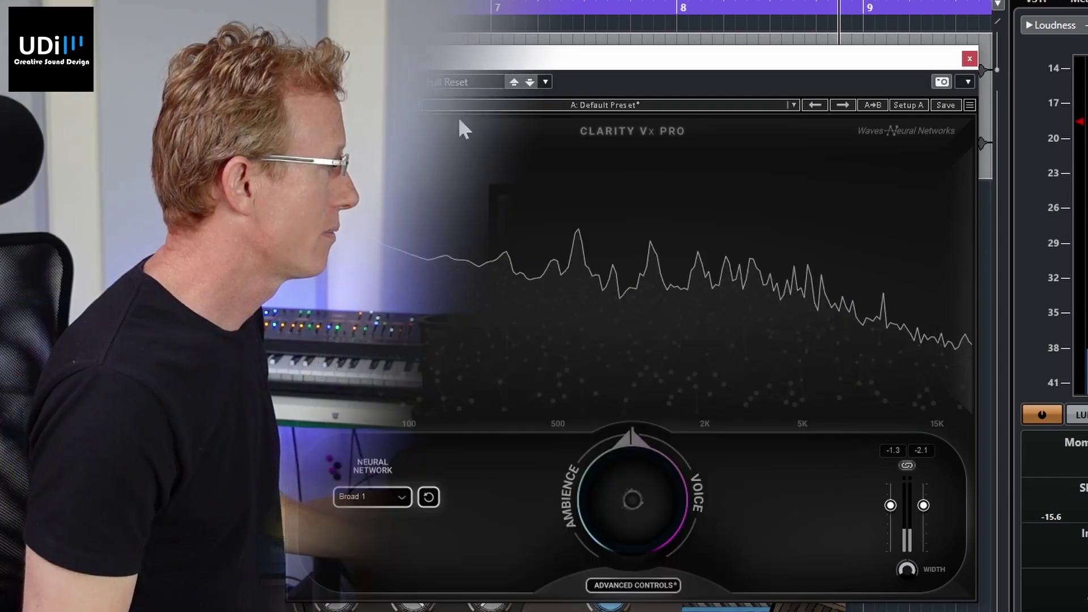
pyautogui.moveTo(632, 518); pyautogui.dragTo(632, 434)
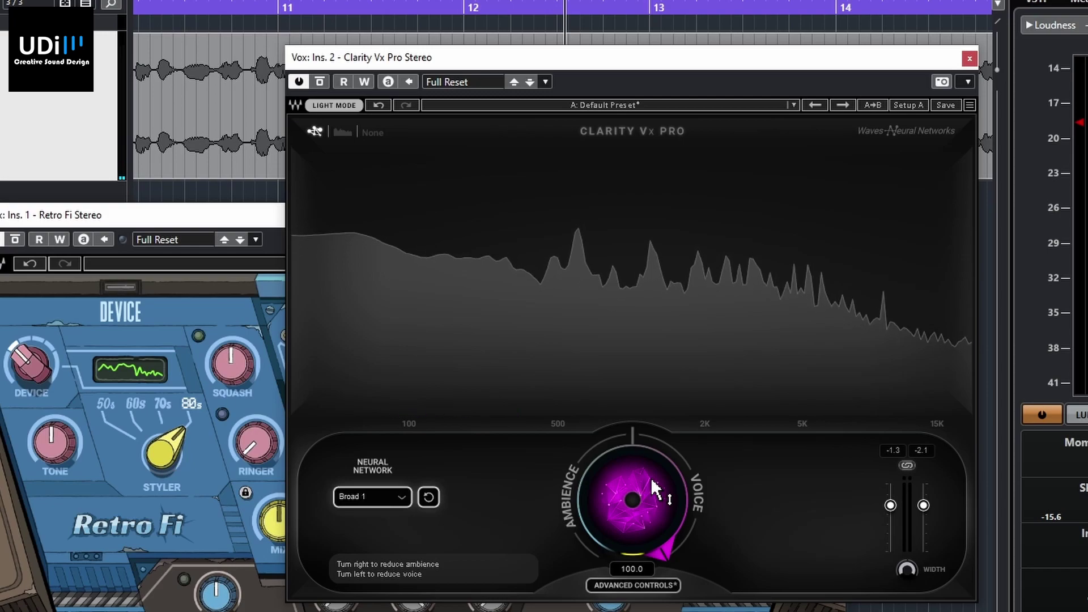
# Lower Clarity Vx Pro's ambience/voice balance to -14.8 and switch its neural network to Broad 1
pyautogui.moveTo(655, 489); pyautogui.dragTo(635, 460)
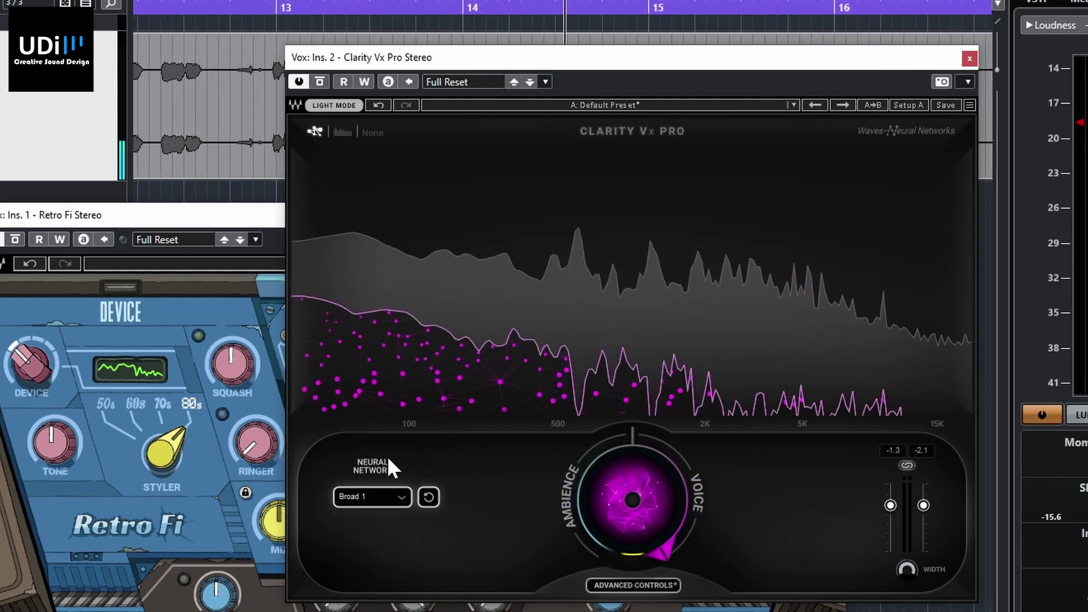
pyautogui.moveTo(394, 488)
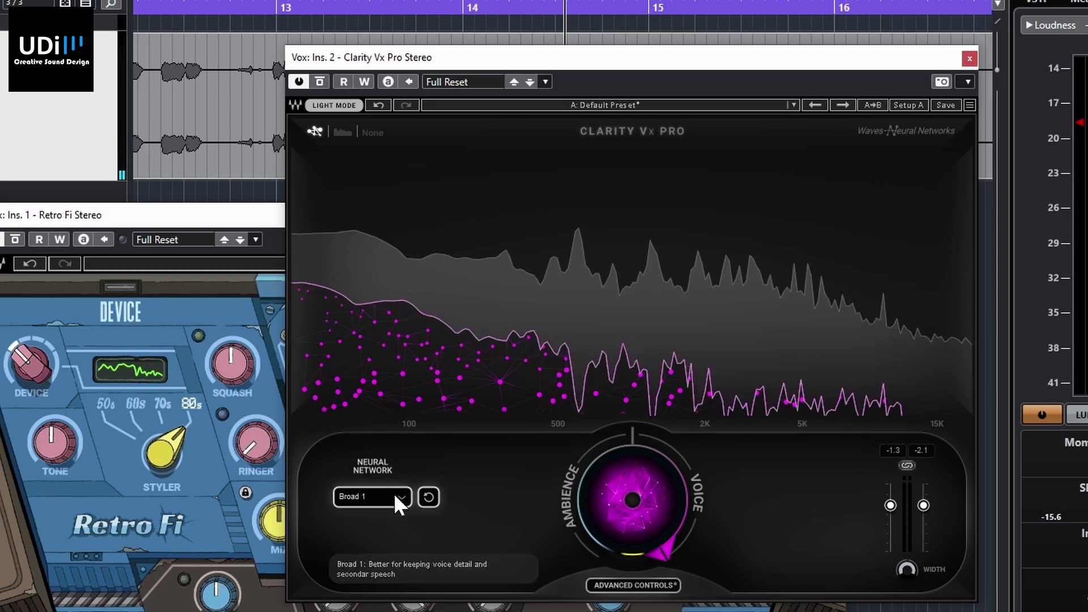
pyautogui.scroll(-1, 395, 494)
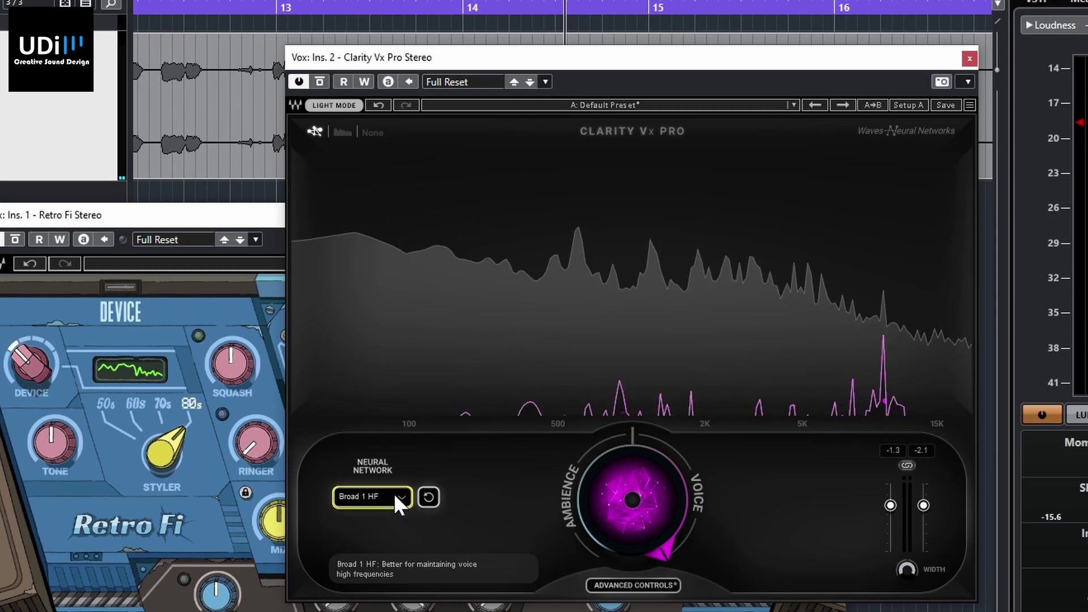
pyautogui.scroll(1, 395, 495)
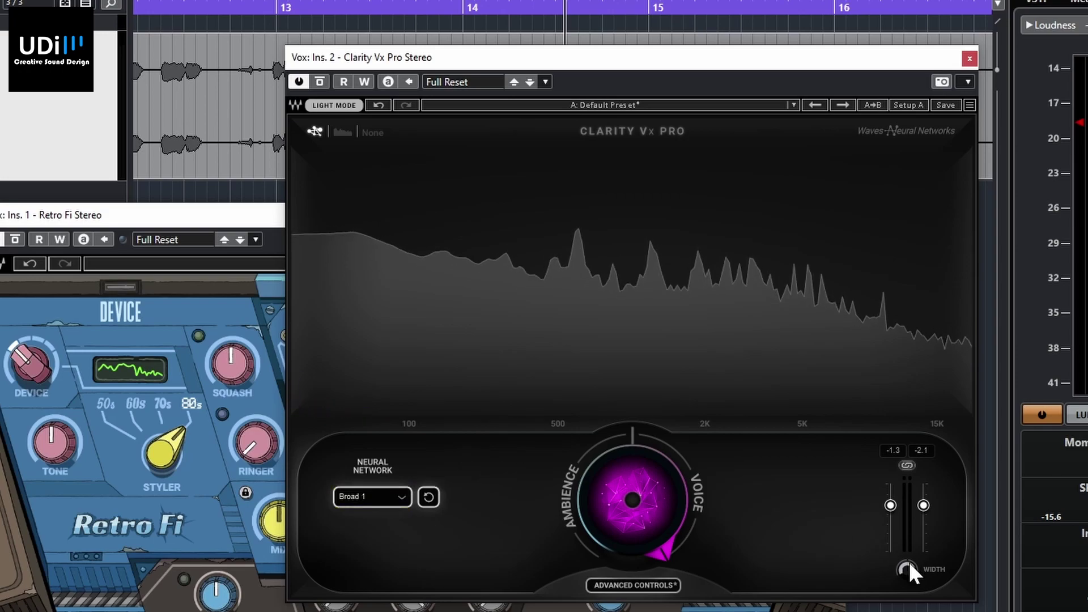
pyautogui.moveTo(907, 570)
# Show Clarity Vx Pro's advanced controls, trying High sensitivity before returning to Normal
pyautogui.click(634, 586)
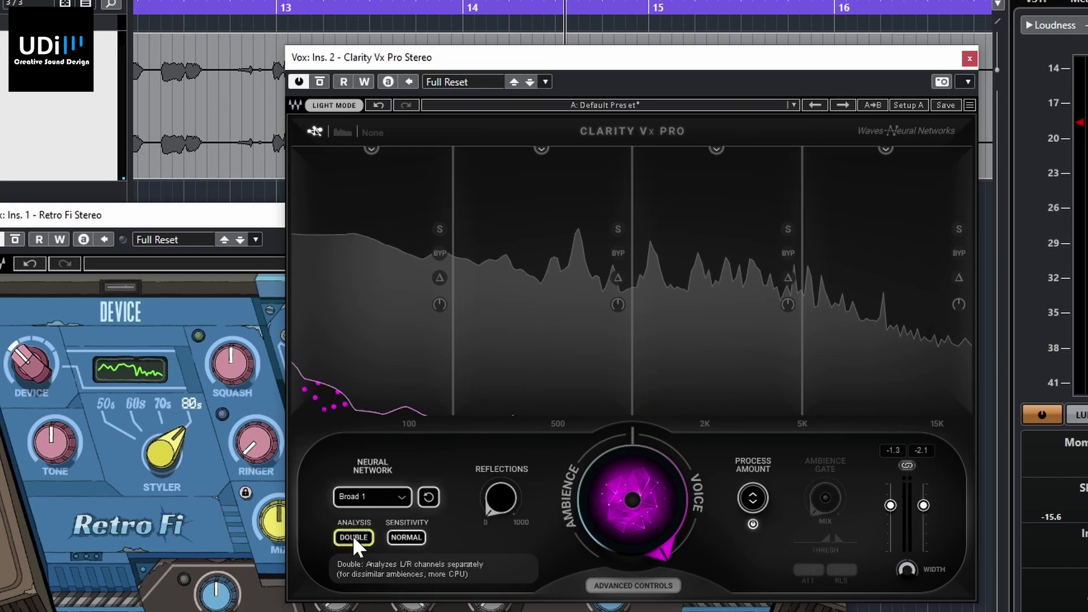
pyautogui.click(413, 541)
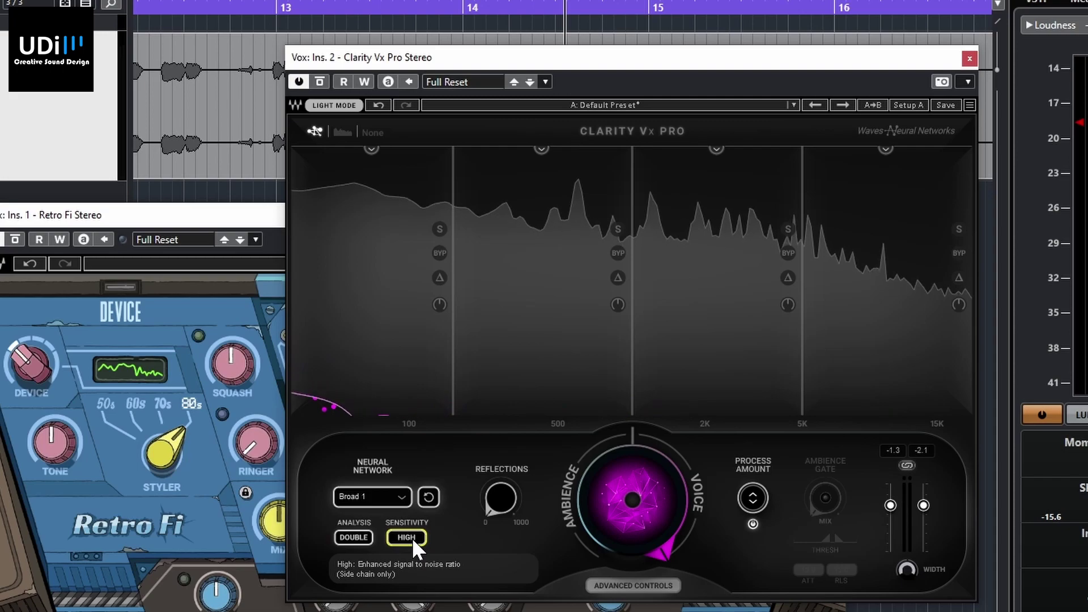
pyautogui.click(413, 542)
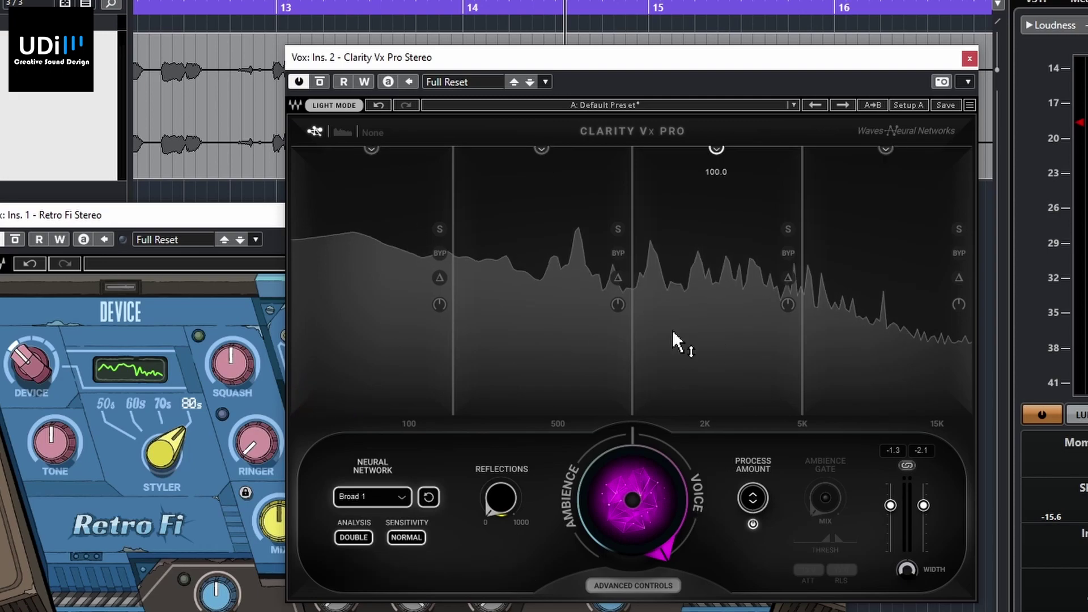
# Move crossover 1 to 185 Hz, set the lowest band to 66.5 %, and shift balance toward voice
pyautogui.moveTo(454, 193)
pyautogui.mouseDown()
pyautogui.moveTo(413, 192)
pyautogui.moveTo(503, 192)
pyautogui.moveTo(425, 193)
pyautogui.moveTo(460, 193)
pyautogui.mouseUp()
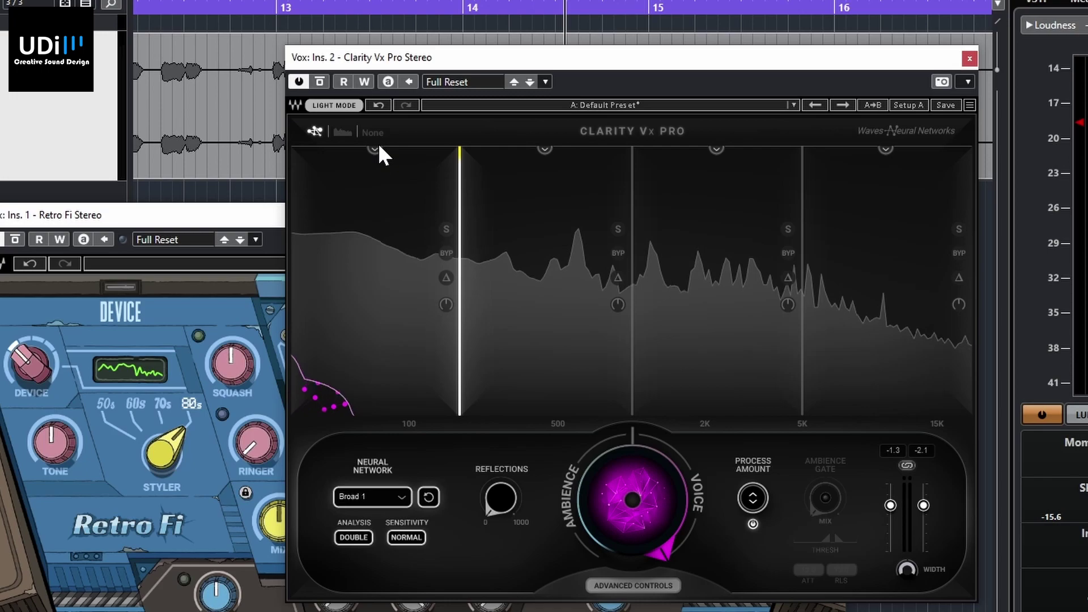
pyautogui.moveTo(379, 153)
pyautogui.mouseDown()
pyautogui.moveTo(374, 321)
pyautogui.moveTo(374, 147)
pyautogui.mouseUp()
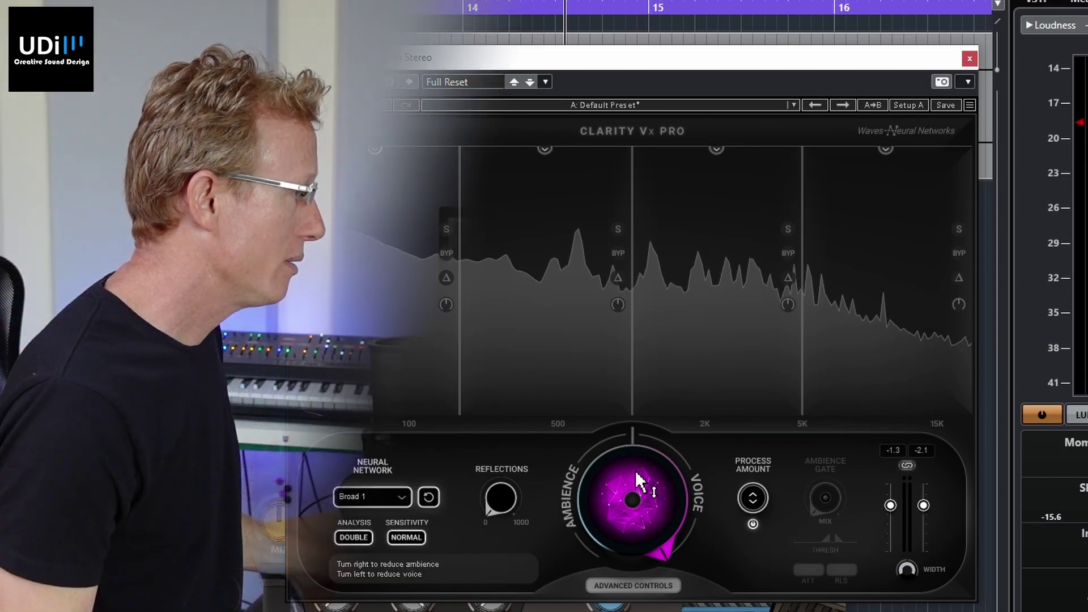
pyautogui.moveTo(632, 499); pyautogui.dragTo(632, 448)
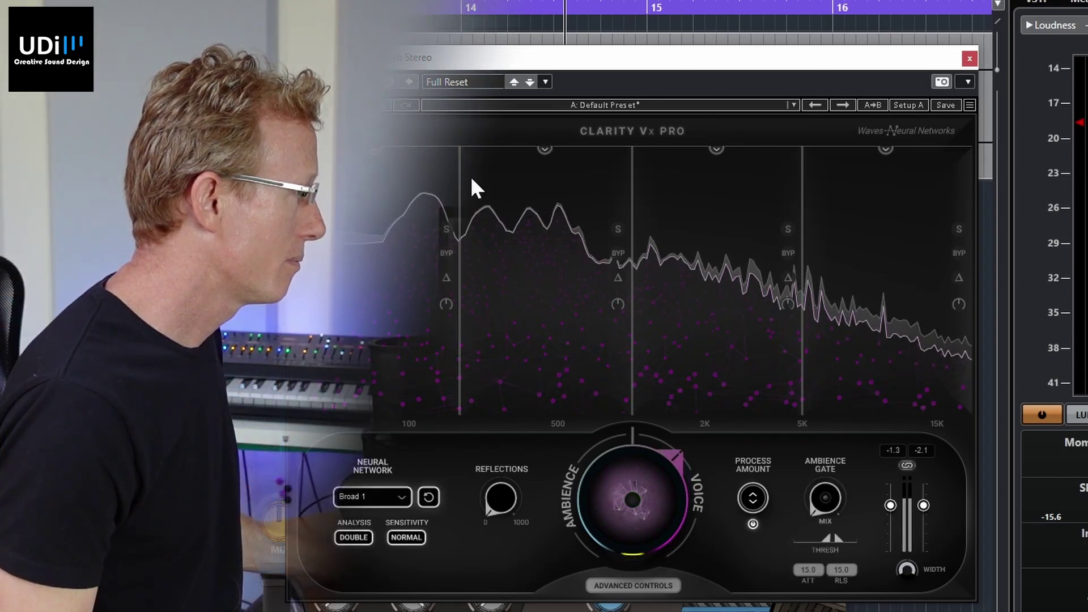
# Solo band 2 at 37.9 % processing, then band 3, sweeping the Ambience/Voice balance, then unsolo
pyautogui.moveTo(550, 158)
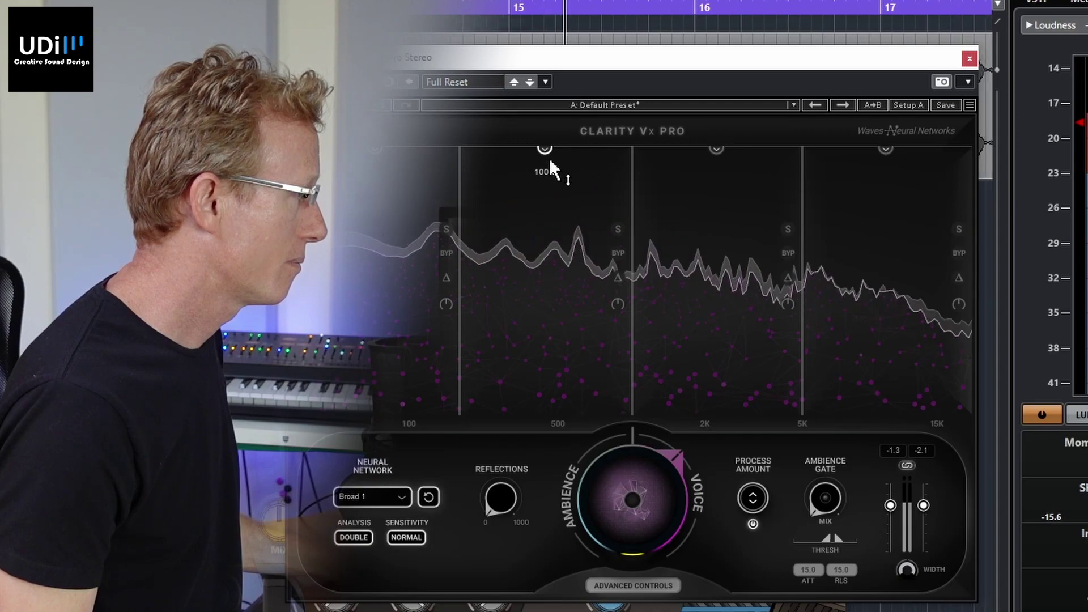
pyautogui.click(618, 229)
pyautogui.moveTo(552, 159)
pyautogui.mouseDown()
pyautogui.moveTo(552, 399)
pyautogui.moveTo(544, 177)
pyautogui.mouseUp()
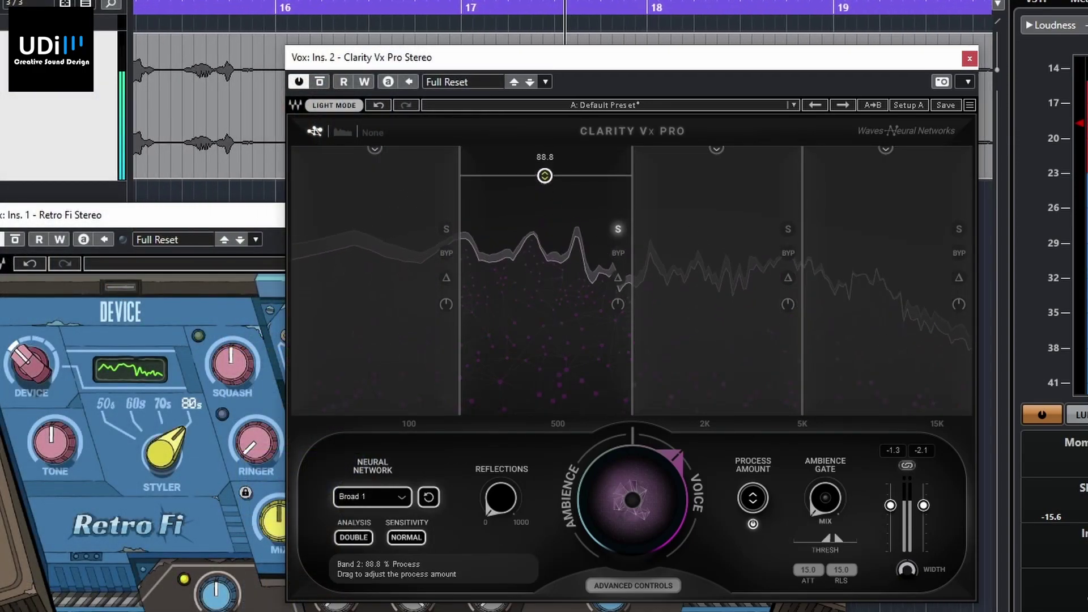
pyautogui.moveTo(612, 467); pyautogui.dragTo(612, 431)
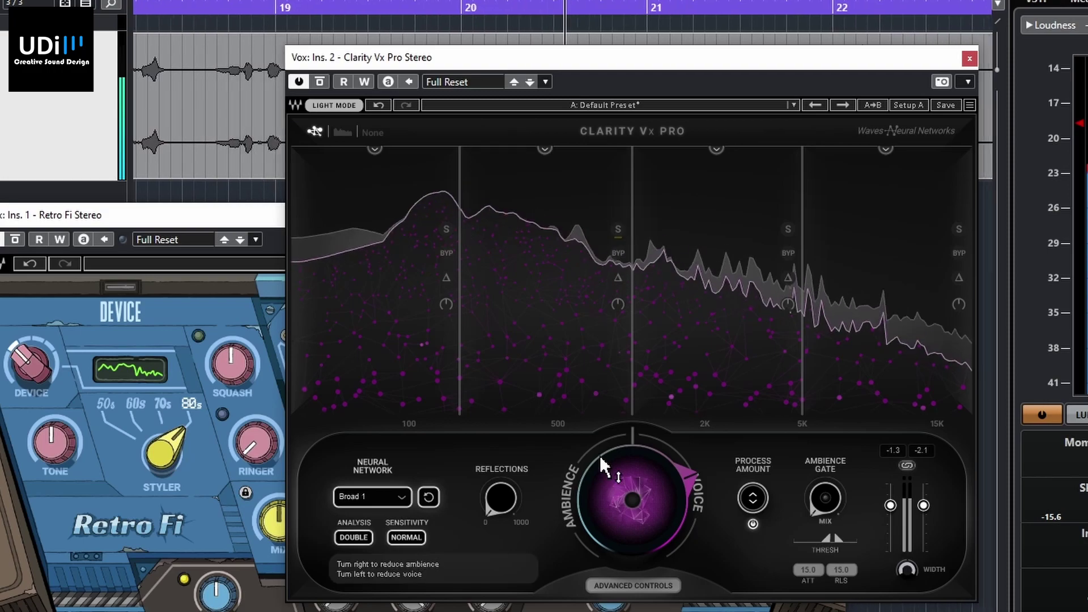
pyautogui.moveTo(603, 452); pyautogui.dragTo(603, 397)
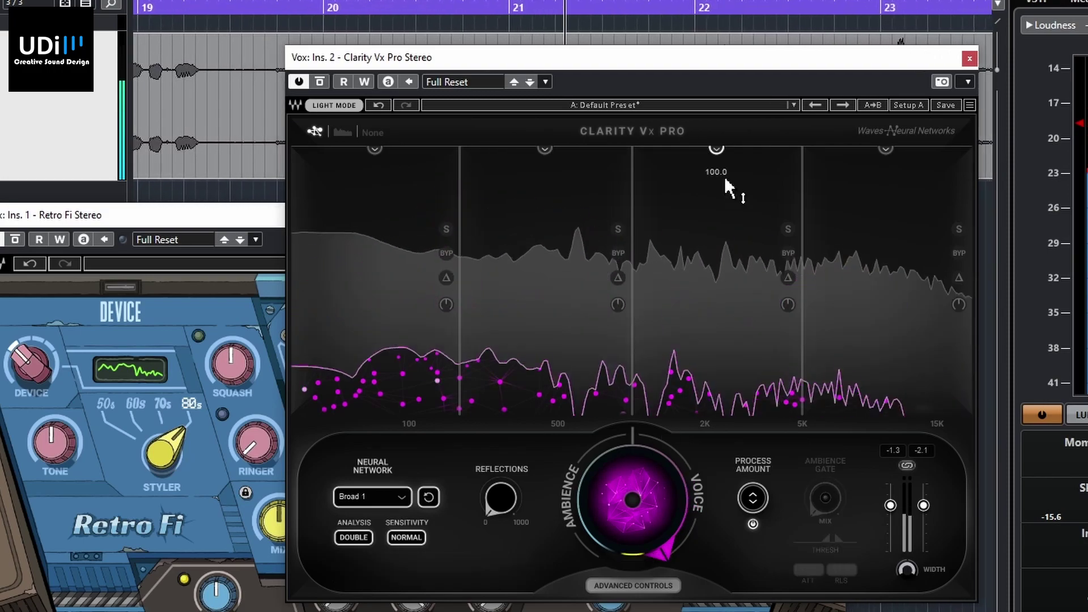
pyautogui.click(788, 229)
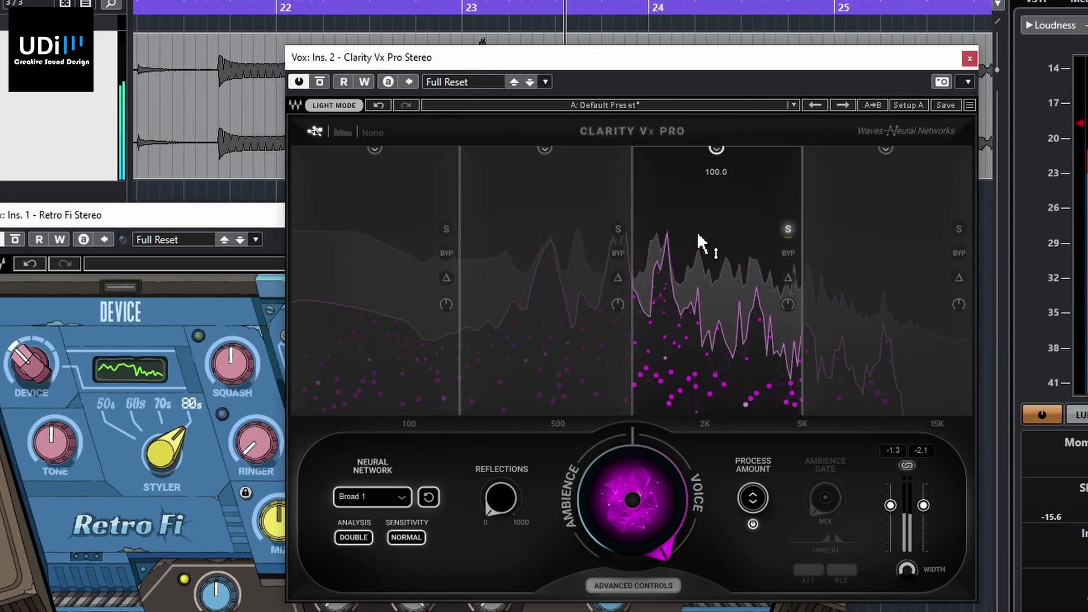
pyautogui.moveTo(700, 243)
pyautogui.mouseDown()
pyautogui.moveTo(700, 362)
pyautogui.moveTo(700, 243)
pyautogui.mouseUp()
pyautogui.click(788, 229)
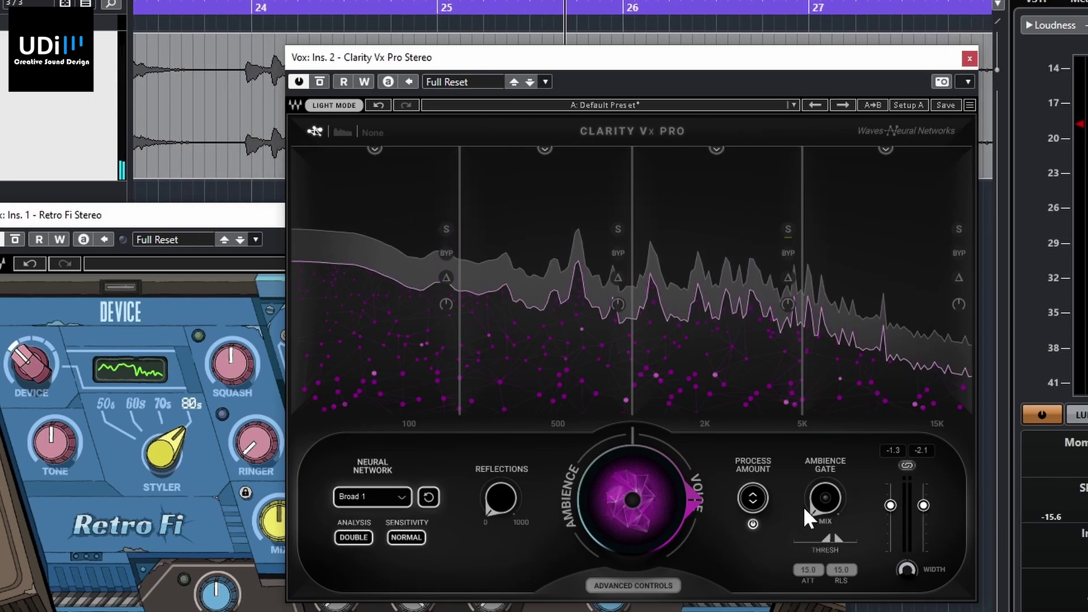
# Set Clarity Vx Pro's ambience gate to about 35.4 % and push the balance further toward voice
pyautogui.moveTo(824, 498); pyautogui.dragTo(824, 472)
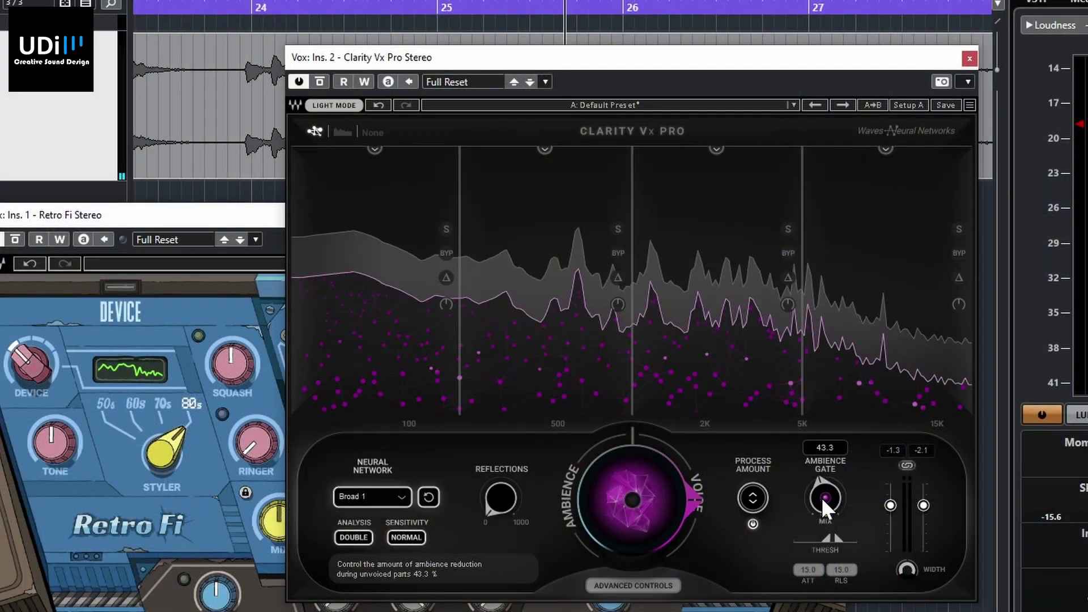
pyautogui.moveTo(823, 499); pyautogui.dragTo(810, 525)
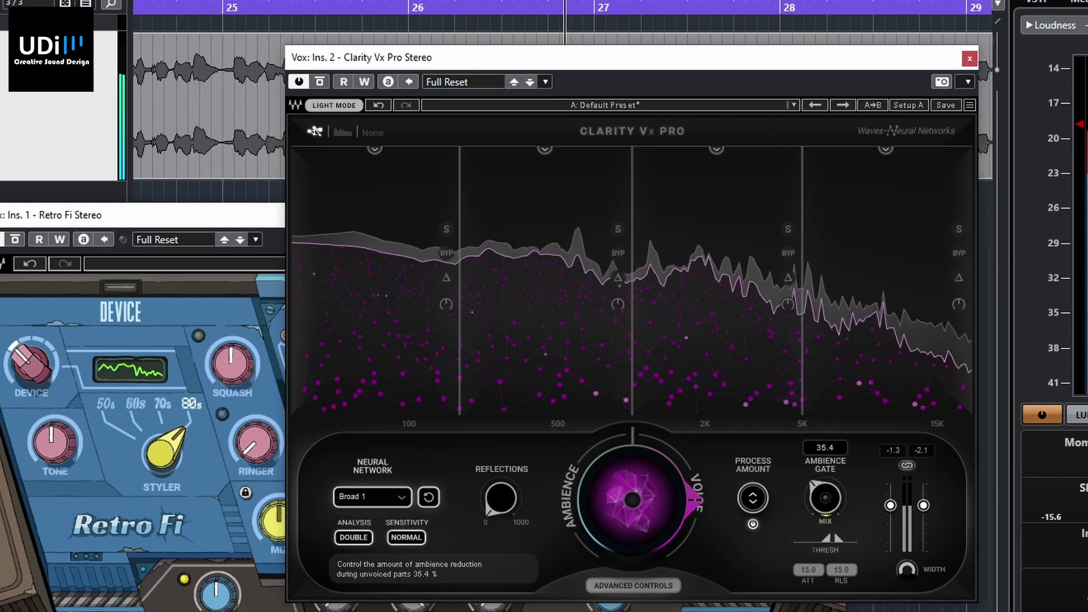
pyautogui.moveTo(633, 499); pyautogui.dragTo(632, 465)
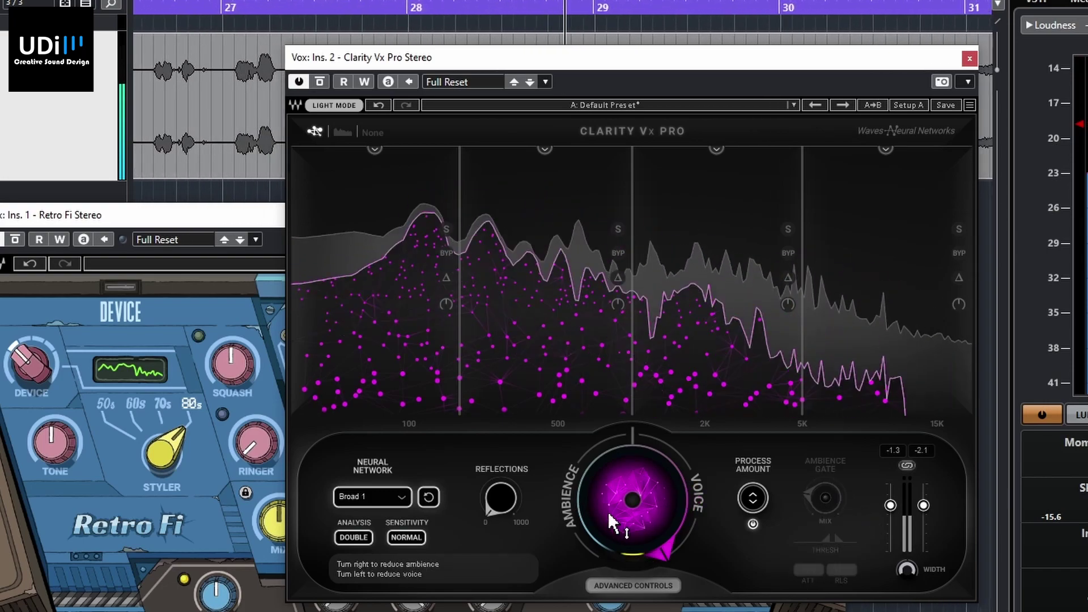
# Pull the Ambience/Voice balance back to 44.8, then turn it up to 99.4
pyautogui.moveTo(612, 522); pyautogui.dragTo(660, 502)
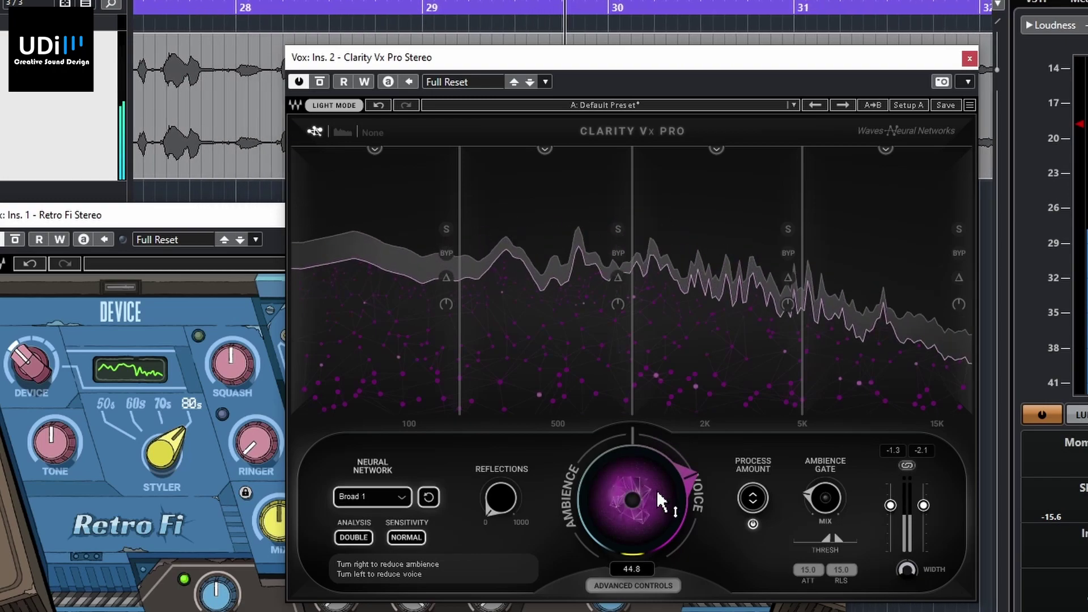
pyautogui.moveTo(699, 461); pyautogui.dragTo(667, 508)
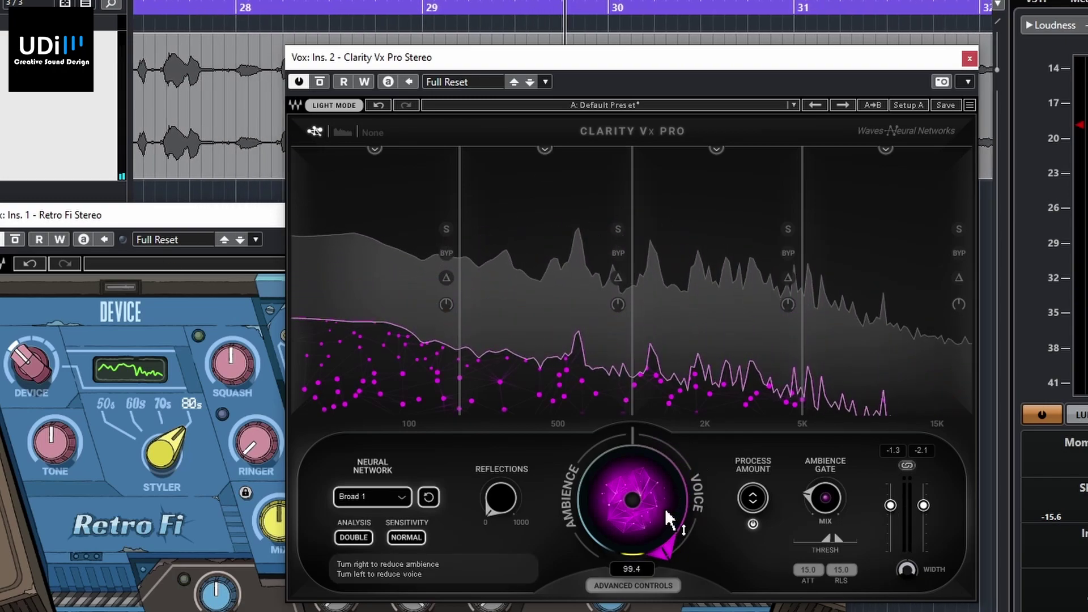